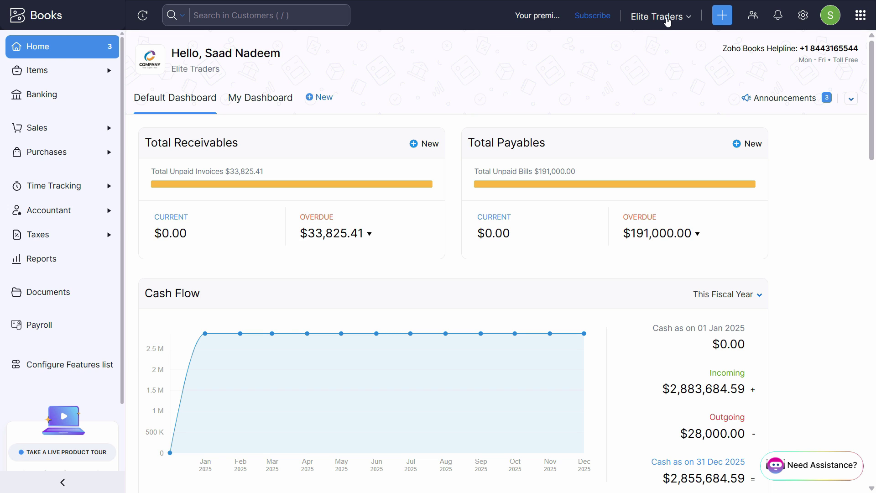
- Open the Organizations panel from the Elite Traders dropdown in the top bar
left_click(667, 21)
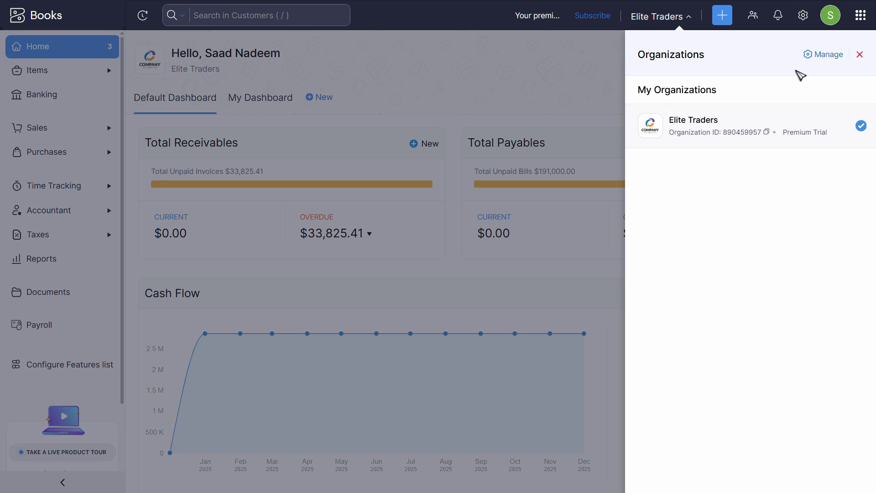
- Go to the My Organizations page and view Elite Traders' card options without changing anything
left_click(819, 57)
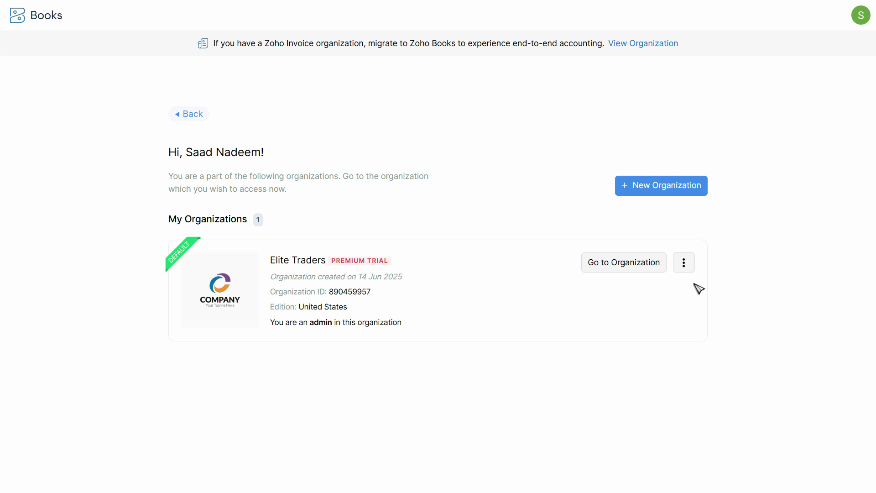
left_click(684, 265)
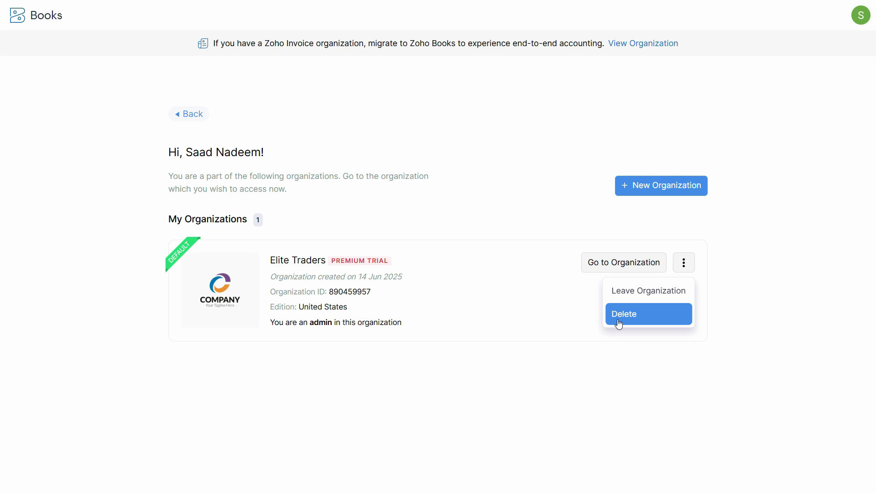
left_click(533, 322)
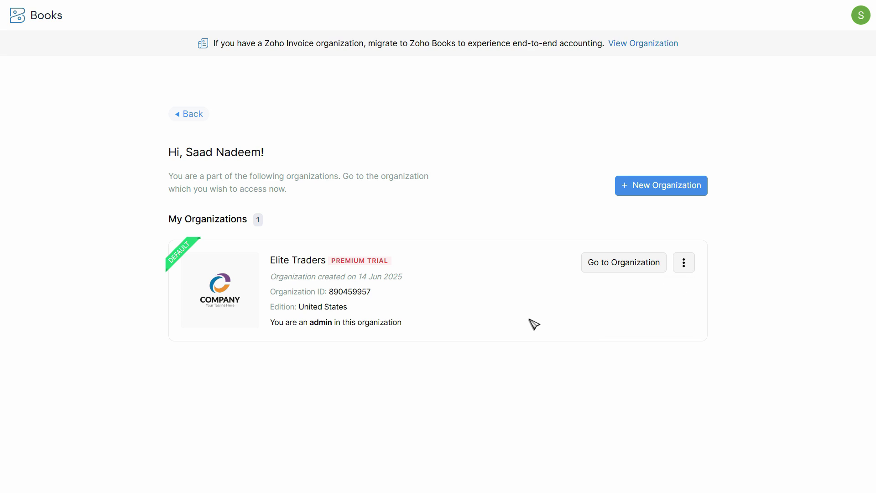
- Start a new organization with Clone Settings and enter 'New Branch' as its name
left_click(649, 193)
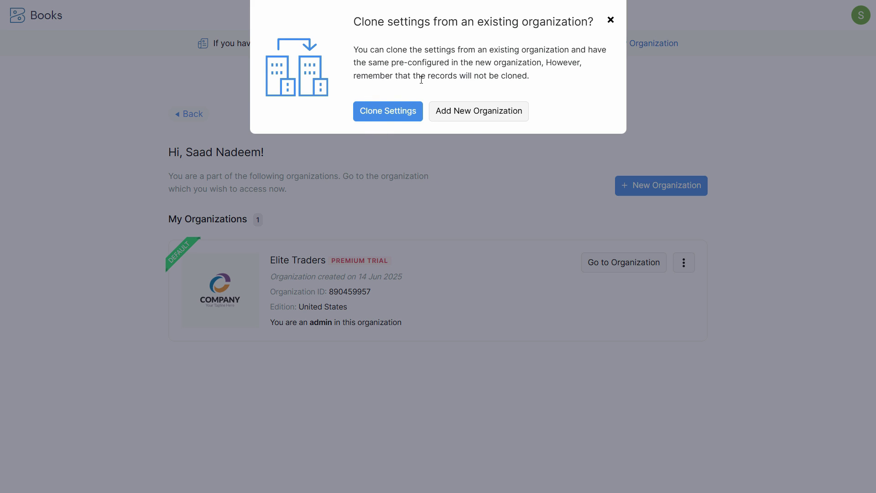
left_click(389, 115)
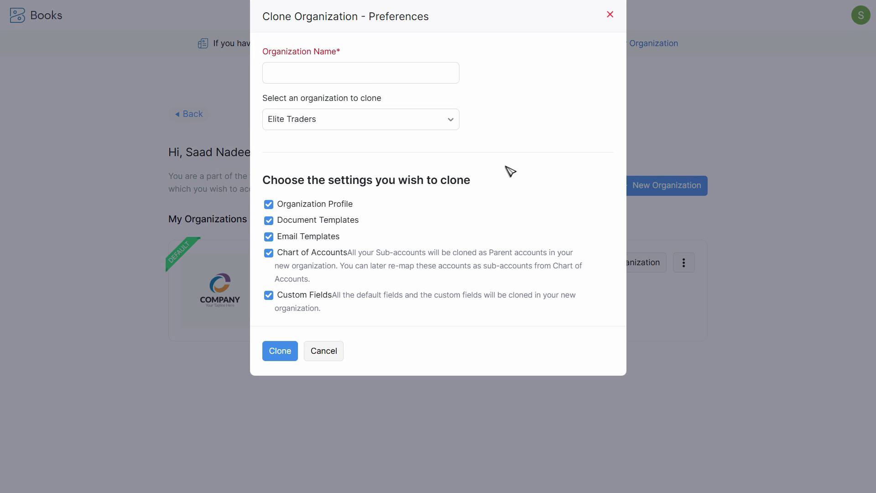
left_click(370, 77)
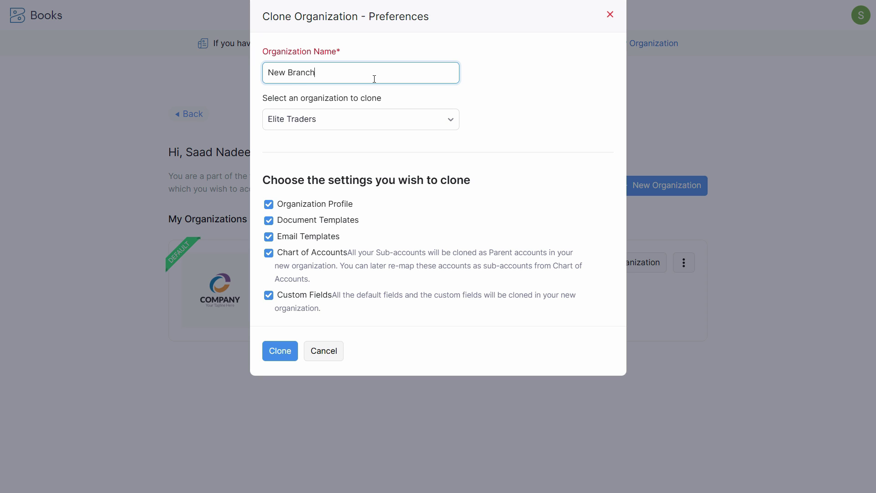
- Clone all five setting groups from Elite Traders into New Branch
left_click(284, 123)
left_click(276, 352)
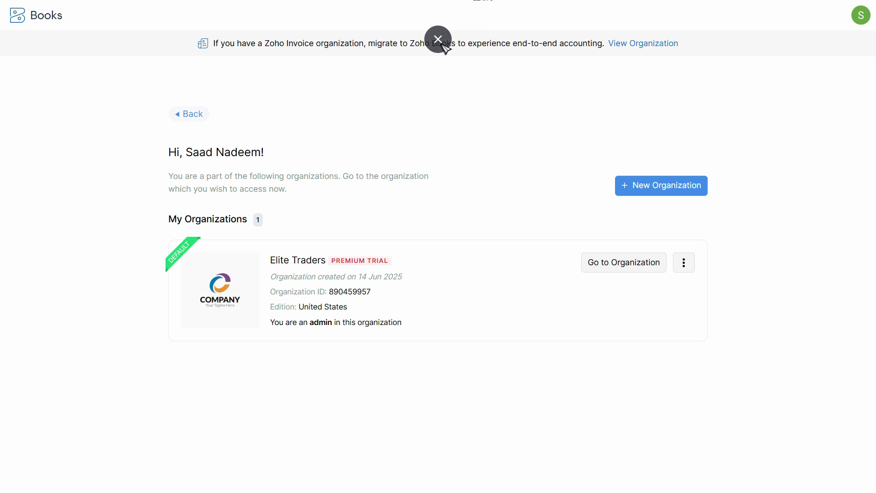
left_click(438, 39)
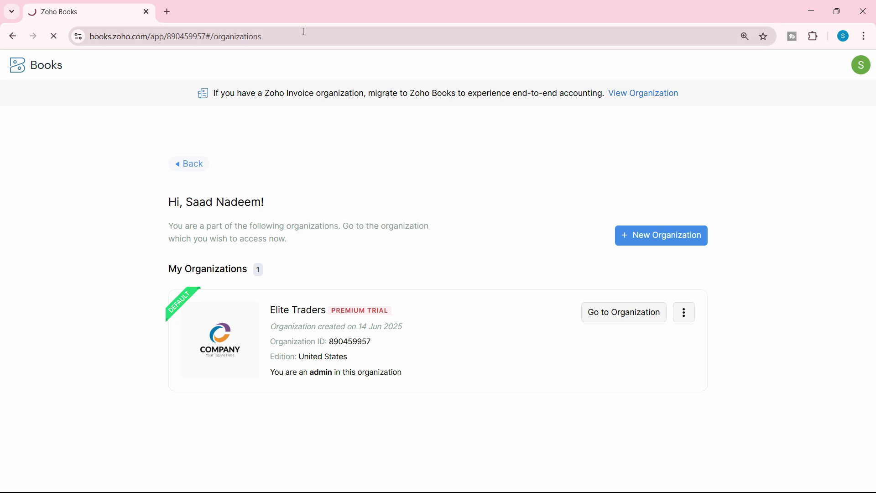
- Load New Branch by pasting its organization ID into the page address
left_click_drag(303, 36, 333, 36)
type("890971960")
key("Return")
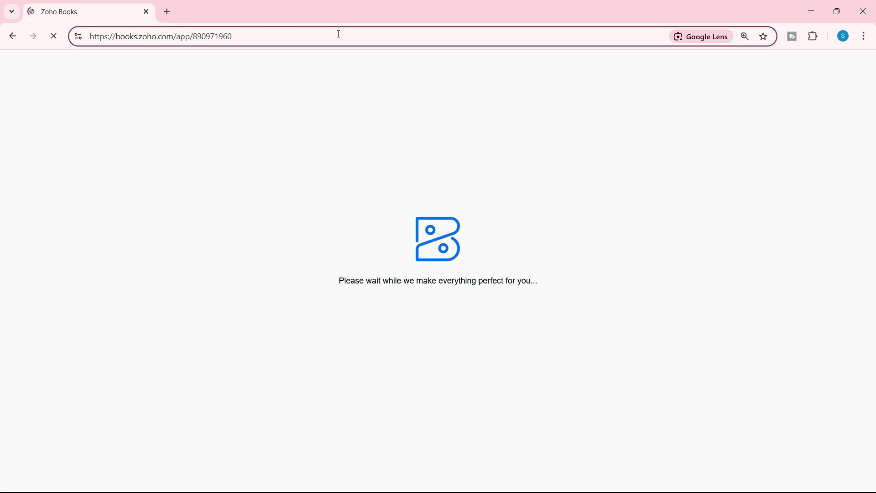
key("F11")
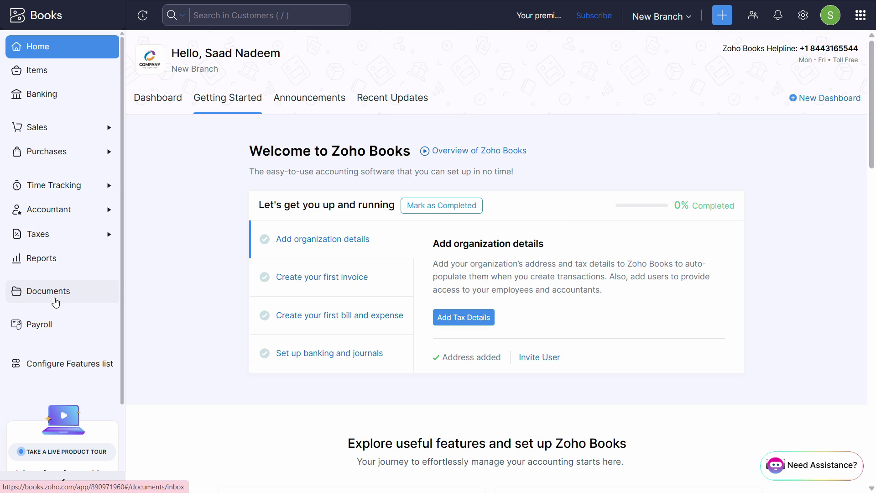
- View New Branch's Chart of Accounts, showing cloned accounts like Buildings at cost 1001
left_click(72, 215)
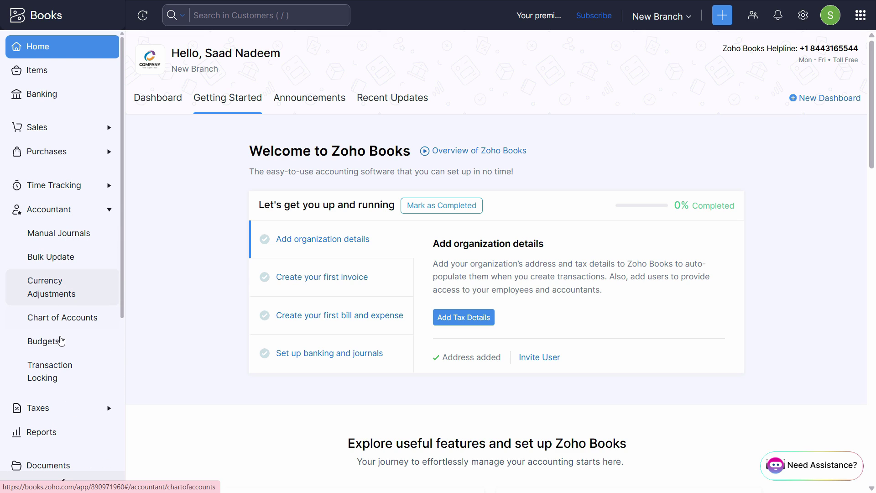
left_click(64, 318)
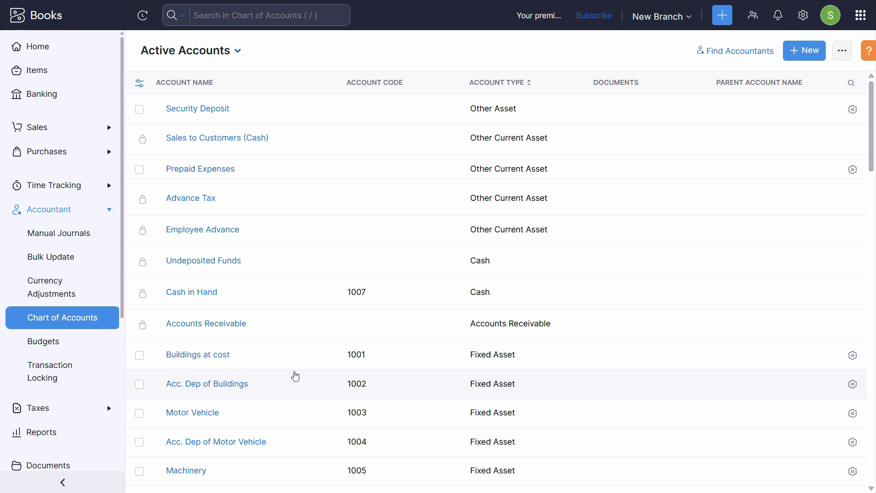
scroll(296, 376, "down", 4)
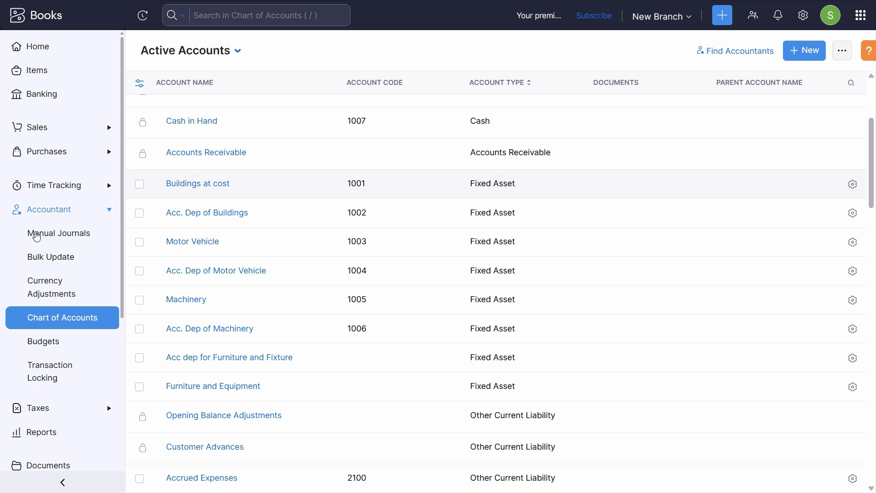
- Open New Branch's empty Customers list and check the organization switcher
left_click(49, 127)
left_click(70, 154)
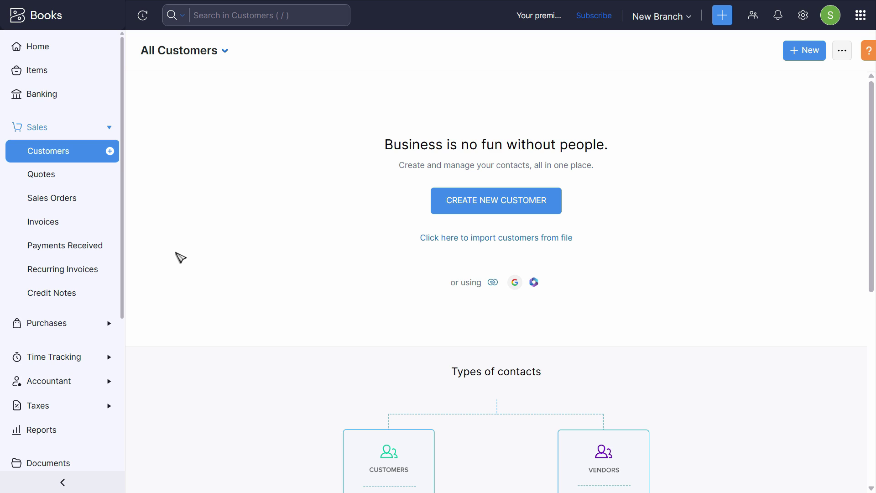
left_click(679, 18)
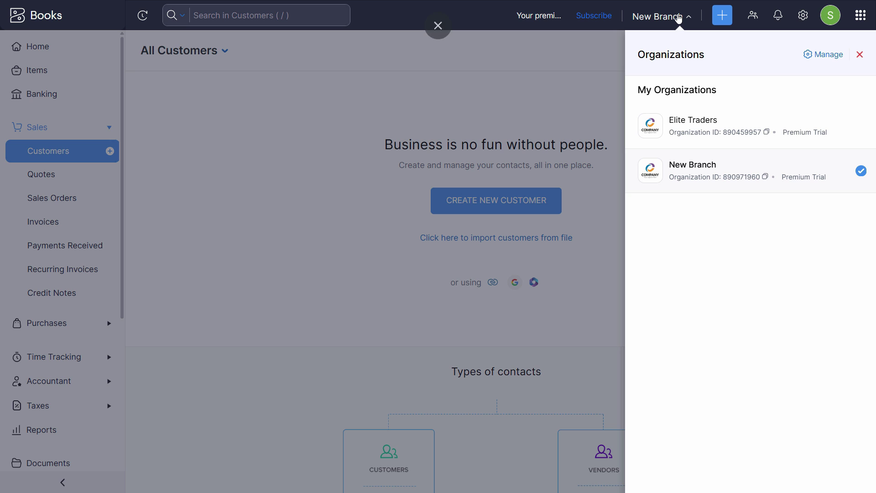
left_click(588, 81)
left_click(672, 18)
left_click(277, 174)
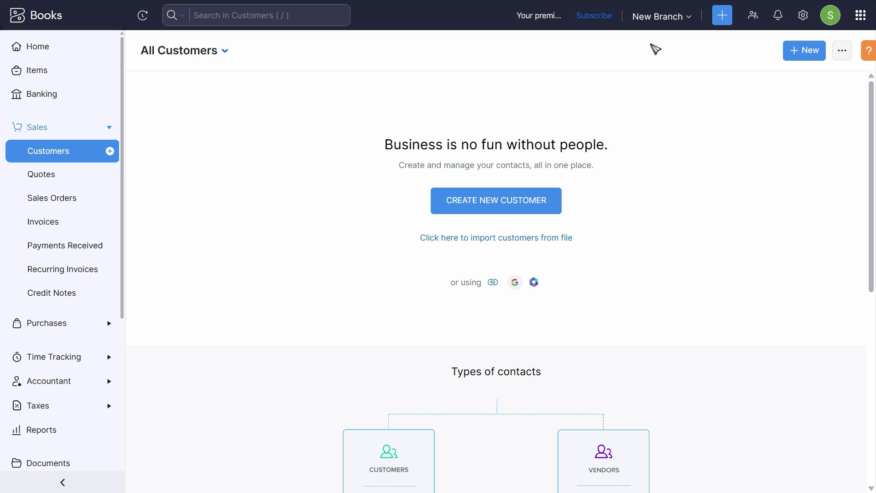
- Mark New Branch as the default organization from its card menu on My Organizations
left_click(662, 18)
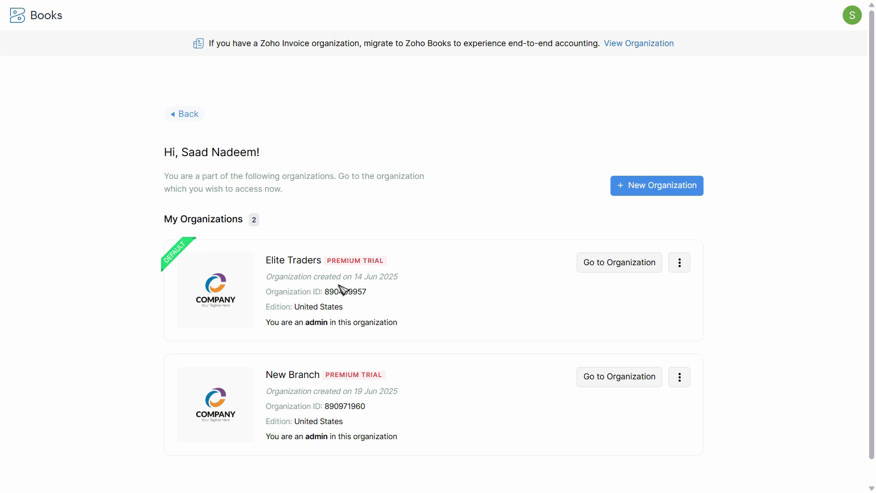
scroll(370, 383, "down", 1)
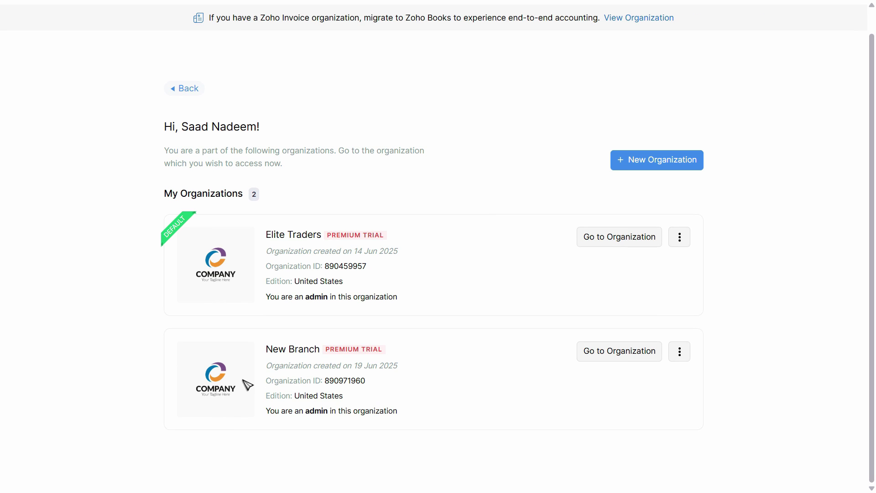
left_click(689, 360)
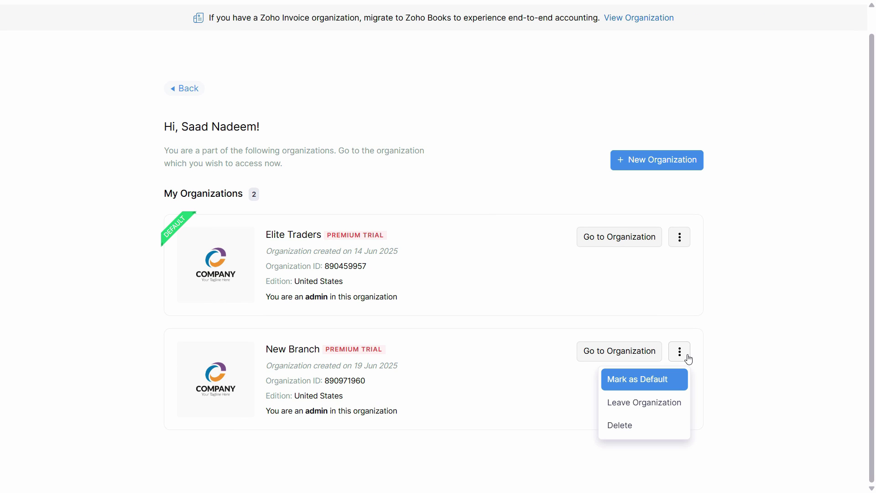
left_click(645, 388)
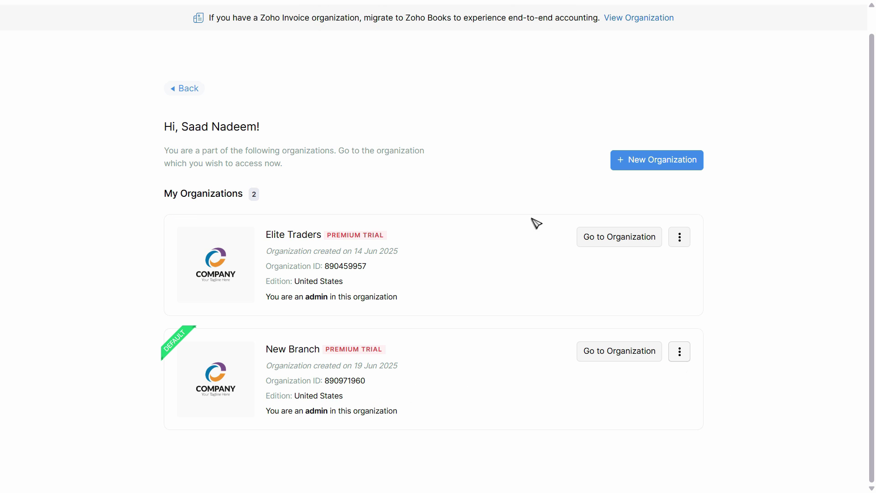
left_click(673, 162)
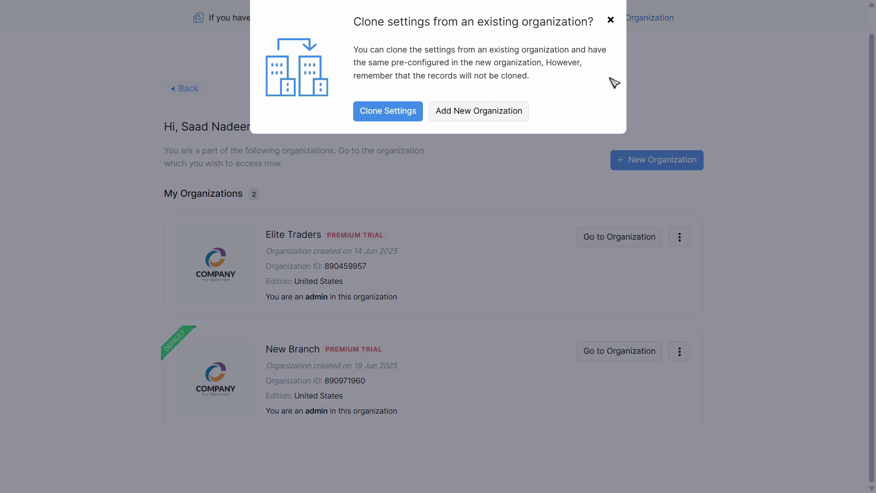
left_click(610, 18)
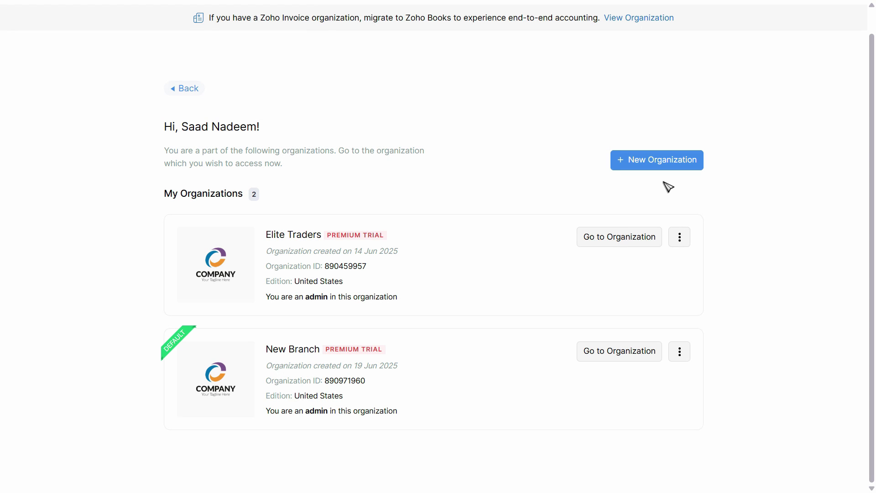
left_click(644, 167)
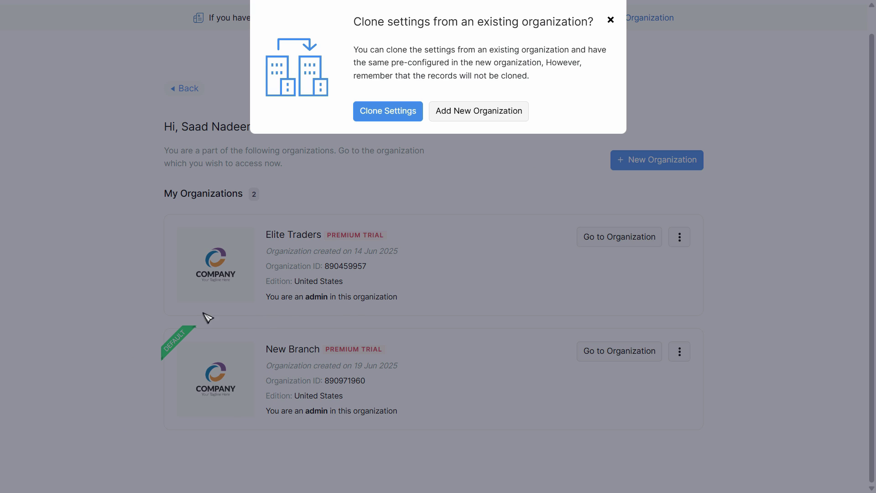
left_click(611, 19)
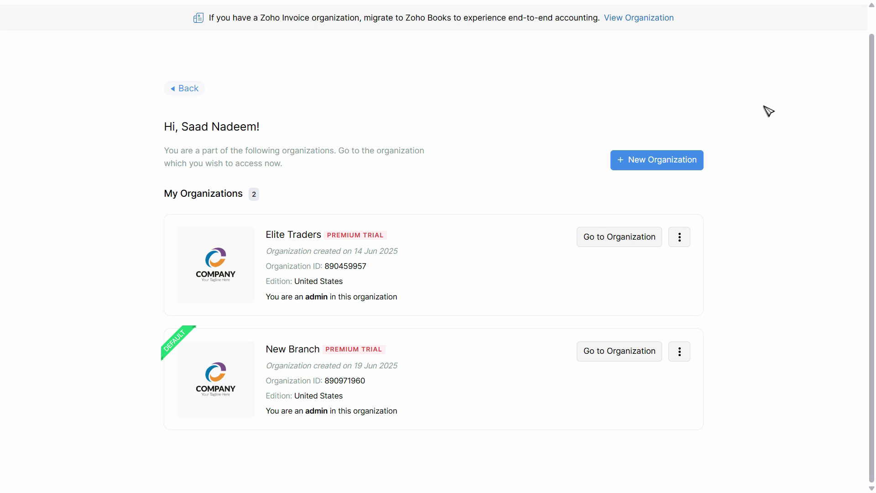